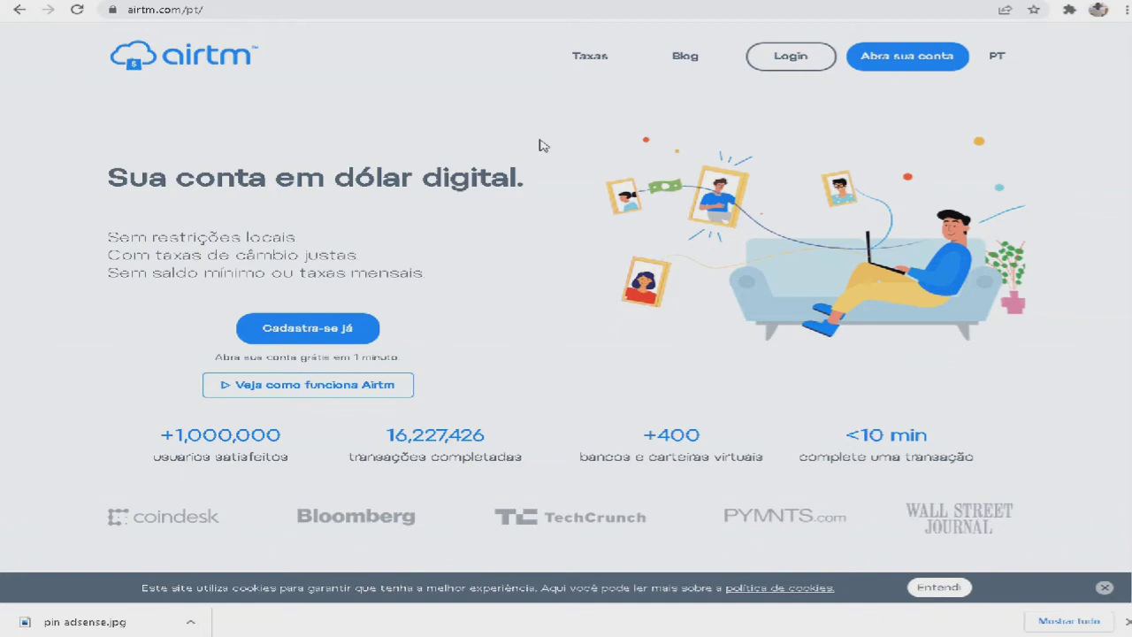
Step: Start creating a new Airtm account and dismiss the page translation offer
scroll(543, 146, down, 10)
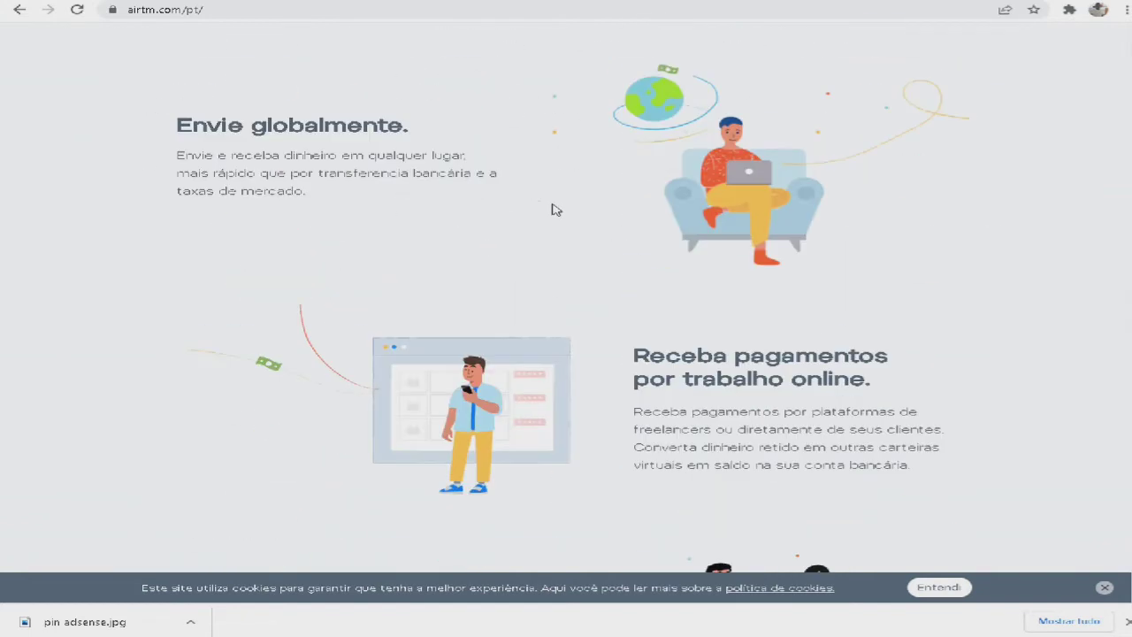
scroll(577, 267, down, 10)
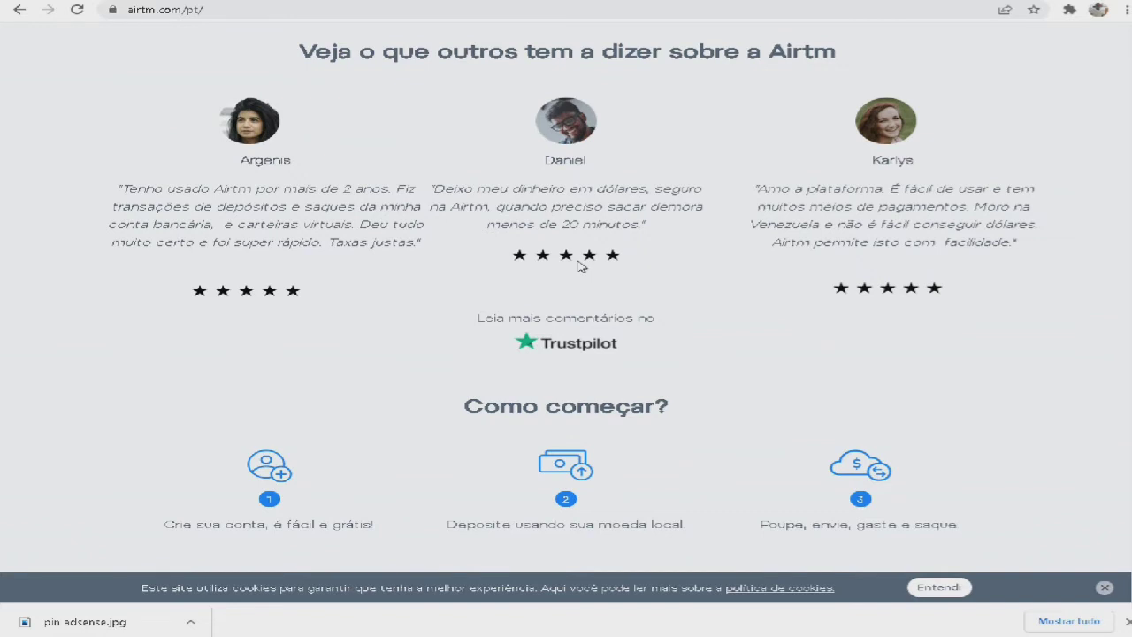
scroll(580, 265, up, 20)
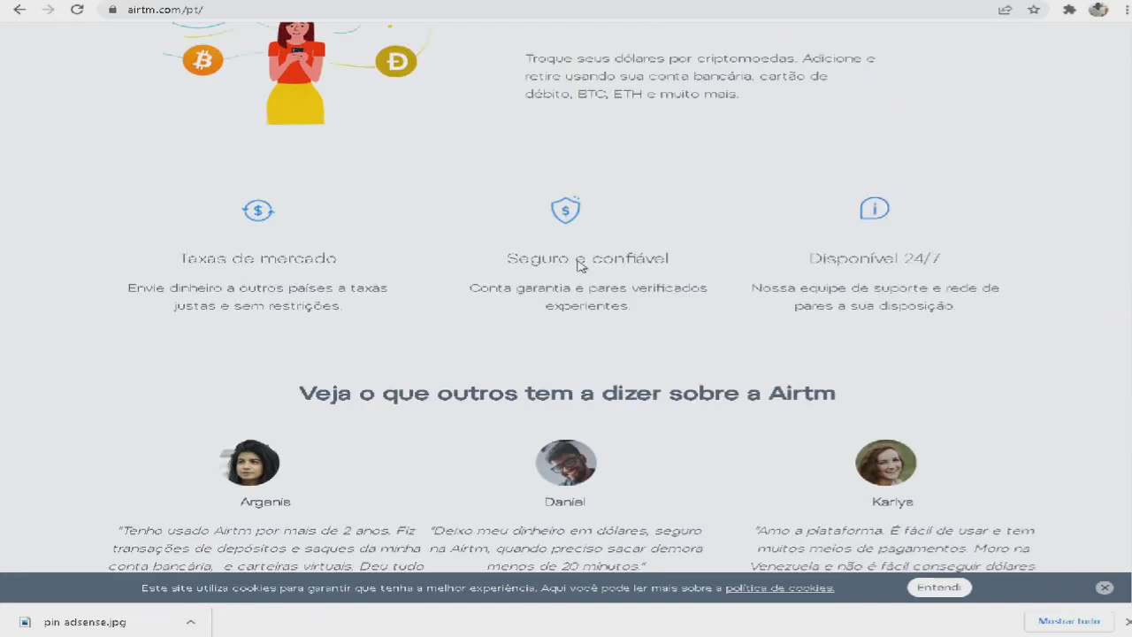
scroll(579, 260, up, 1)
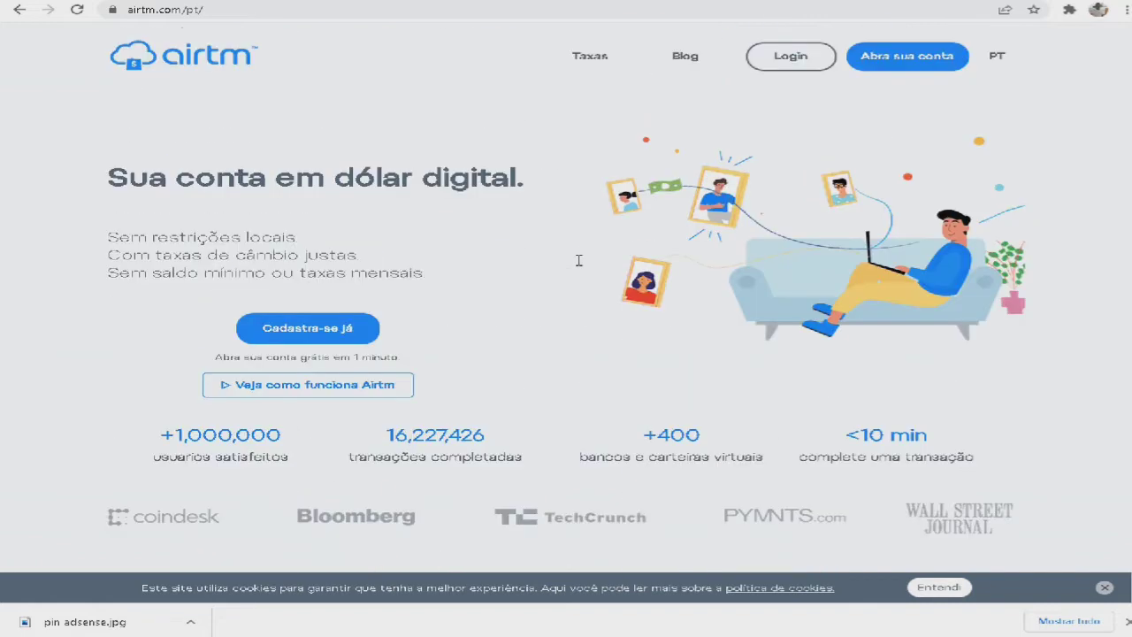
click(347, 338)
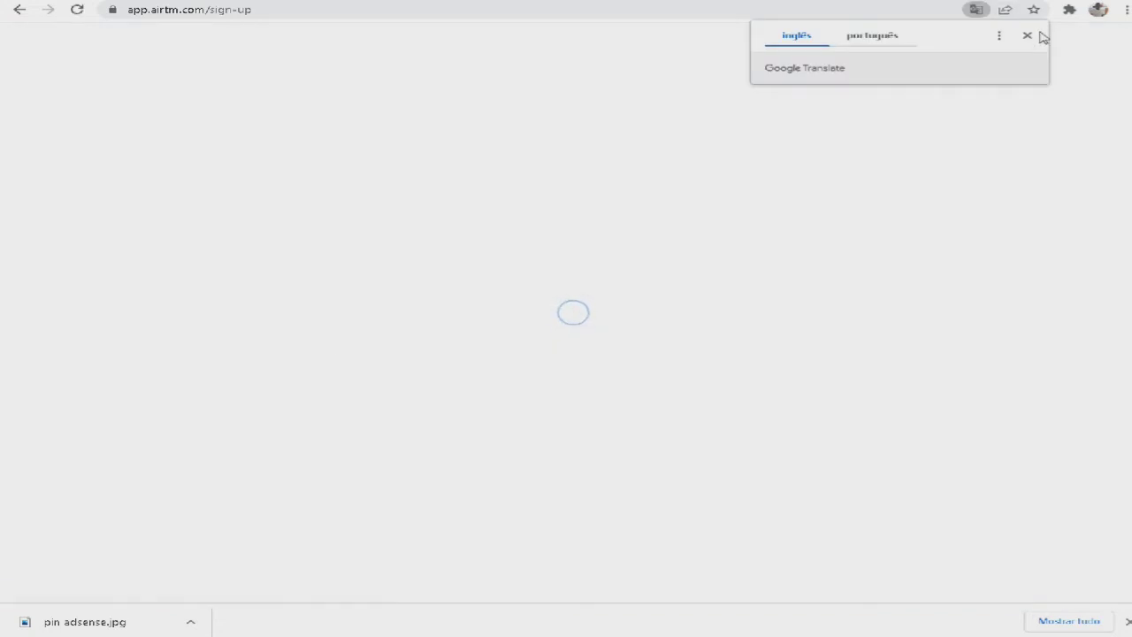
click(1027, 35)
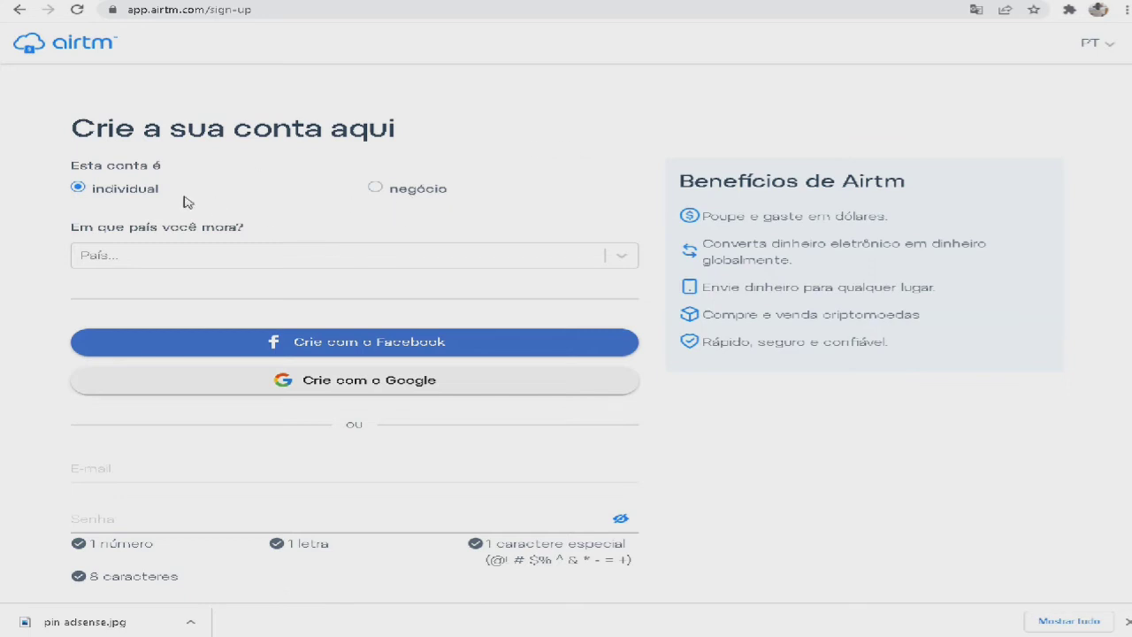
Step: Choose Angola as the country of residence and look over the rest of the form
click(636, 256)
click(163, 424)
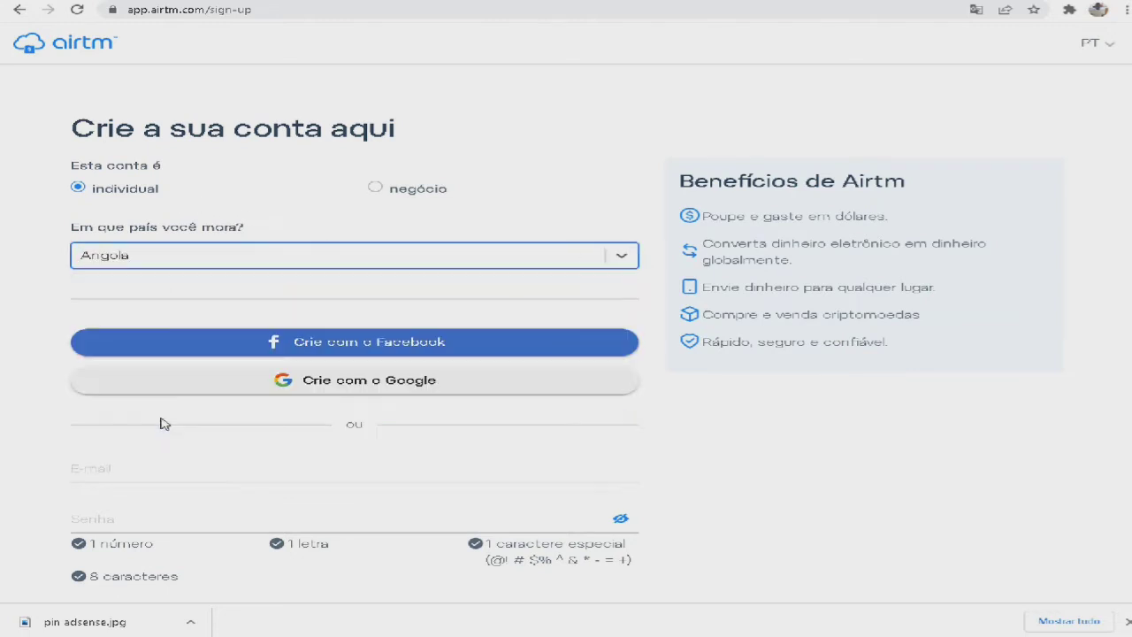
scroll(239, 295, down, 3)
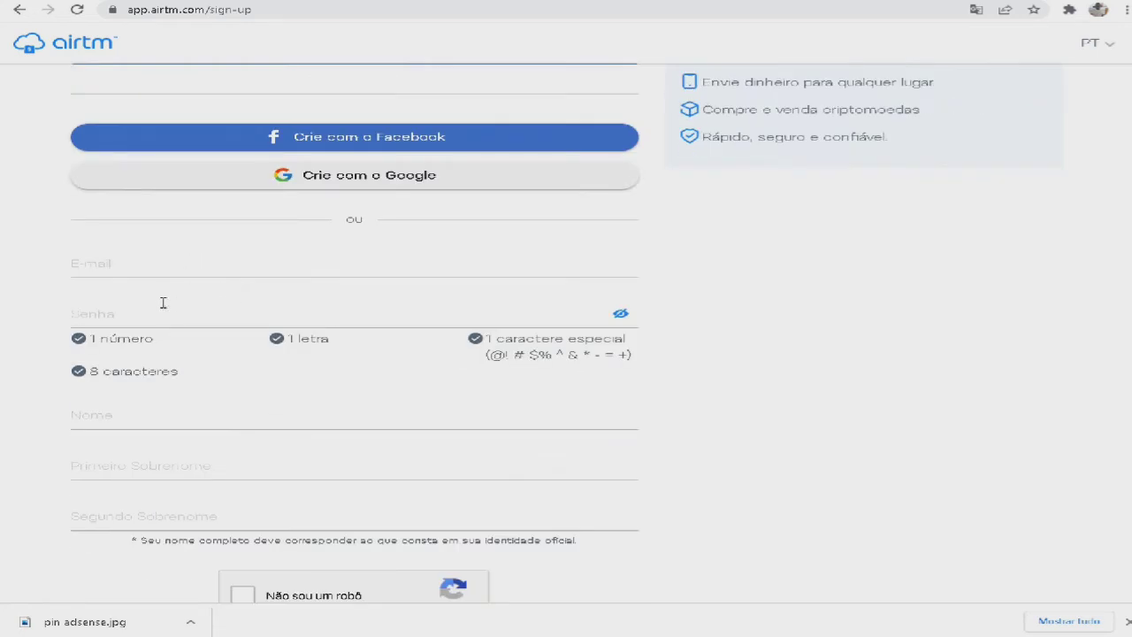
scroll(159, 305, down, 1)
scroll(202, 323, down, 1)
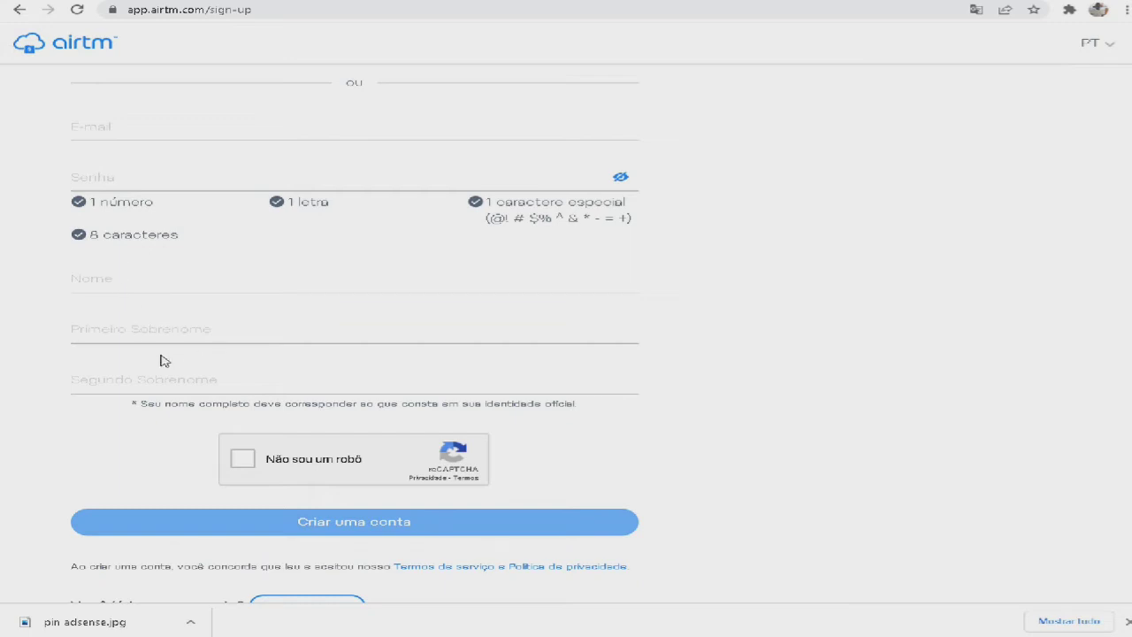
scroll(164, 361, down, 1)
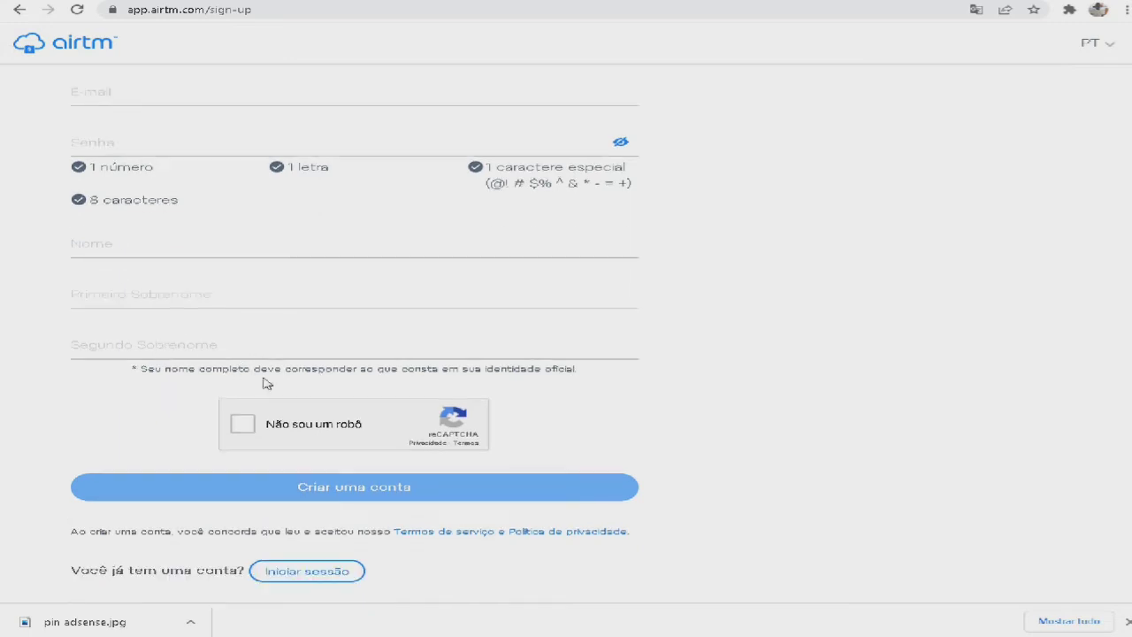
scroll(270, 390, up, 5)
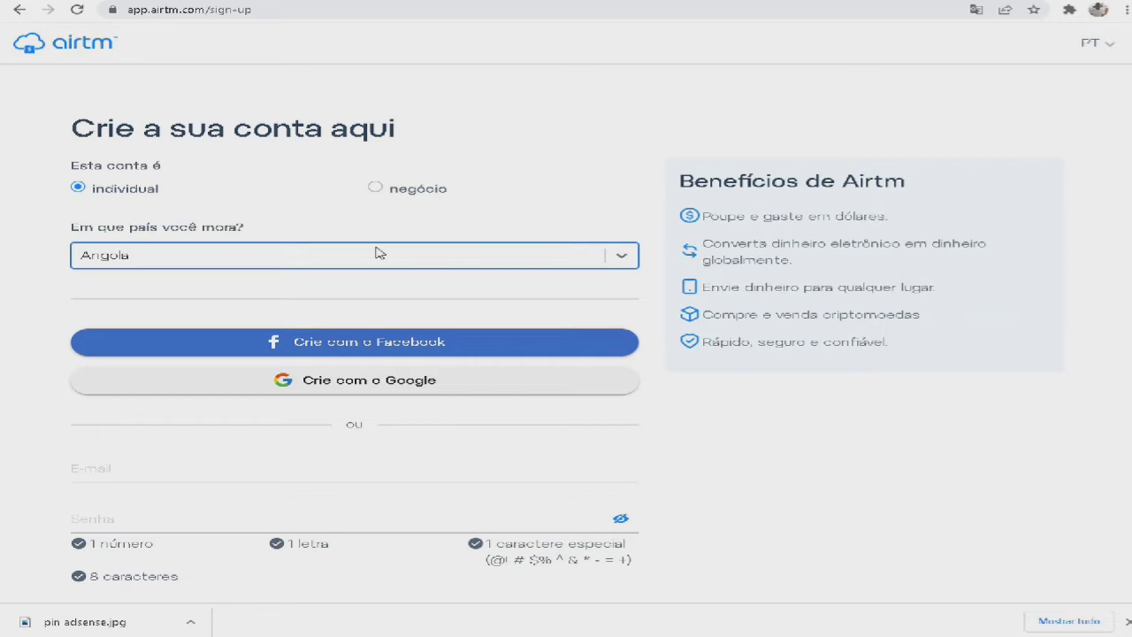
scroll(377, 254, down, 4)
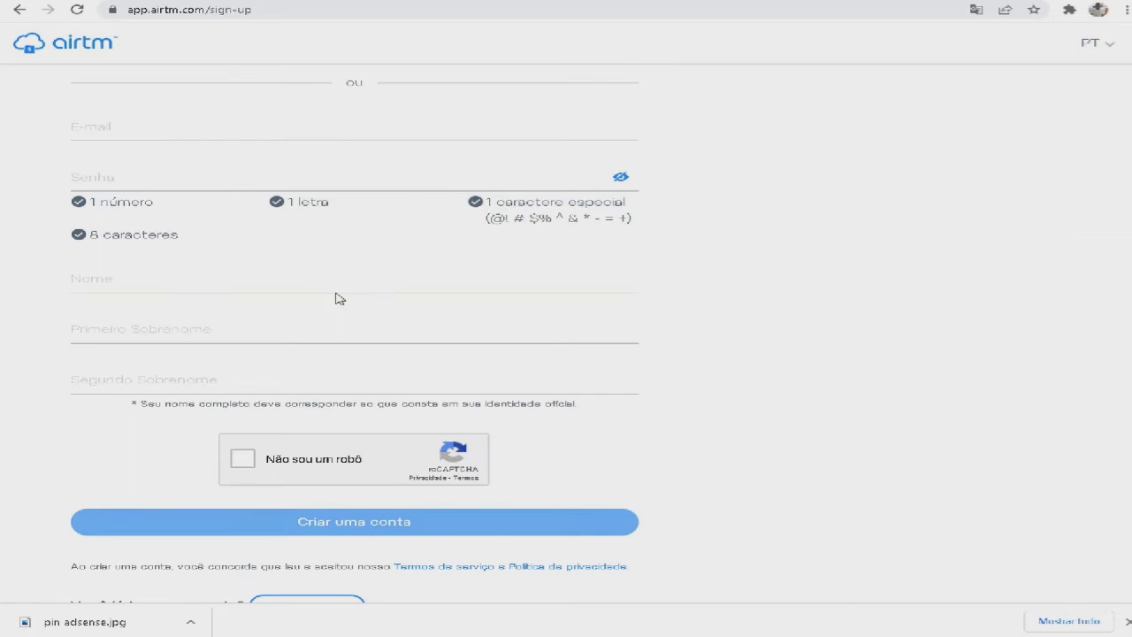
scroll(336, 299, up, 4)
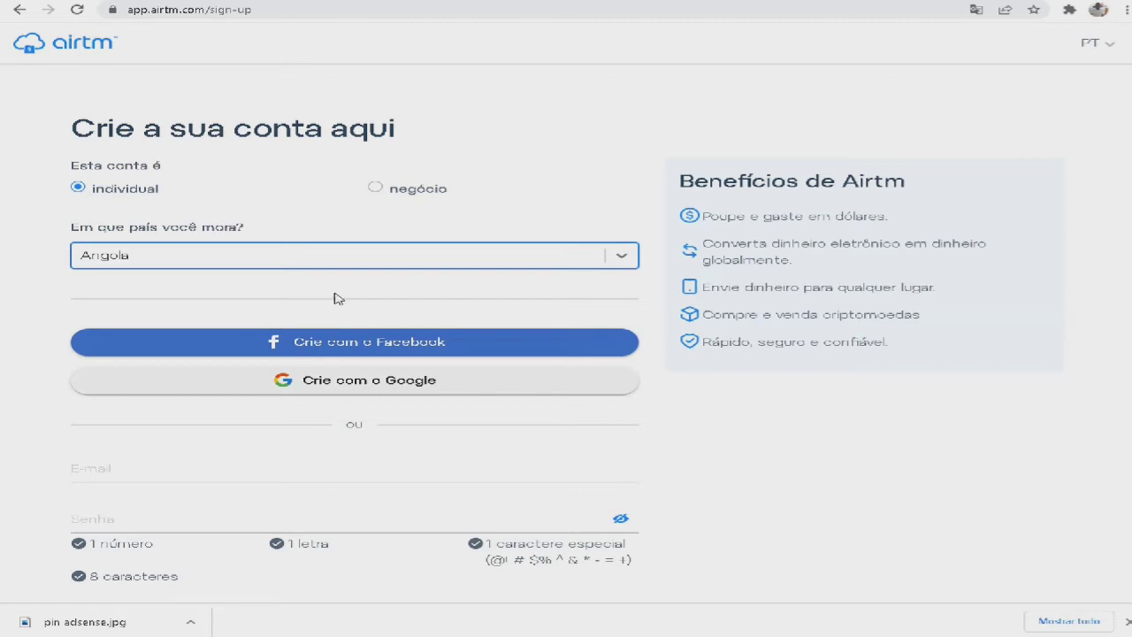
scroll(335, 297, down, 4)
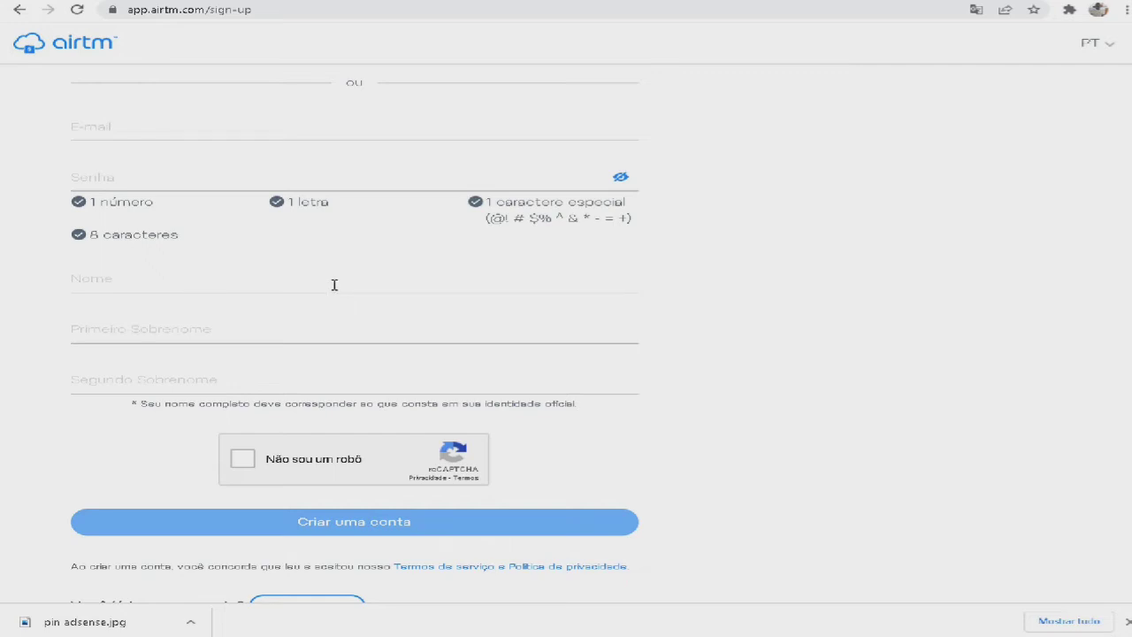
scroll(329, 284, up, 4)
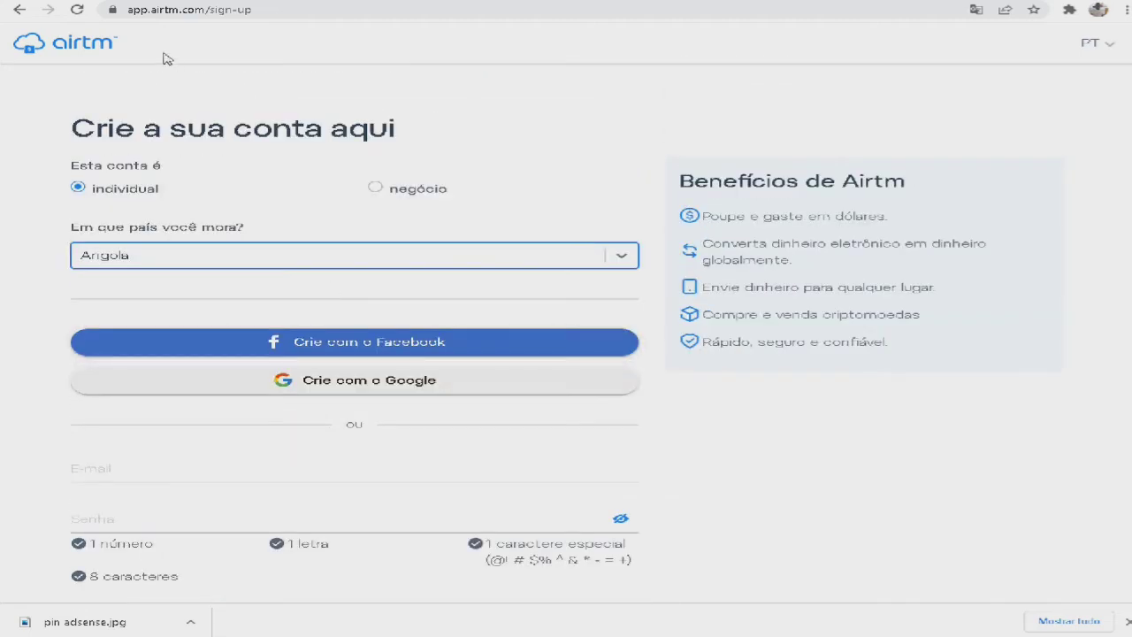
Step: Return to the Airtm home page, dismiss the translation offer, and go to login
click(111, 51)
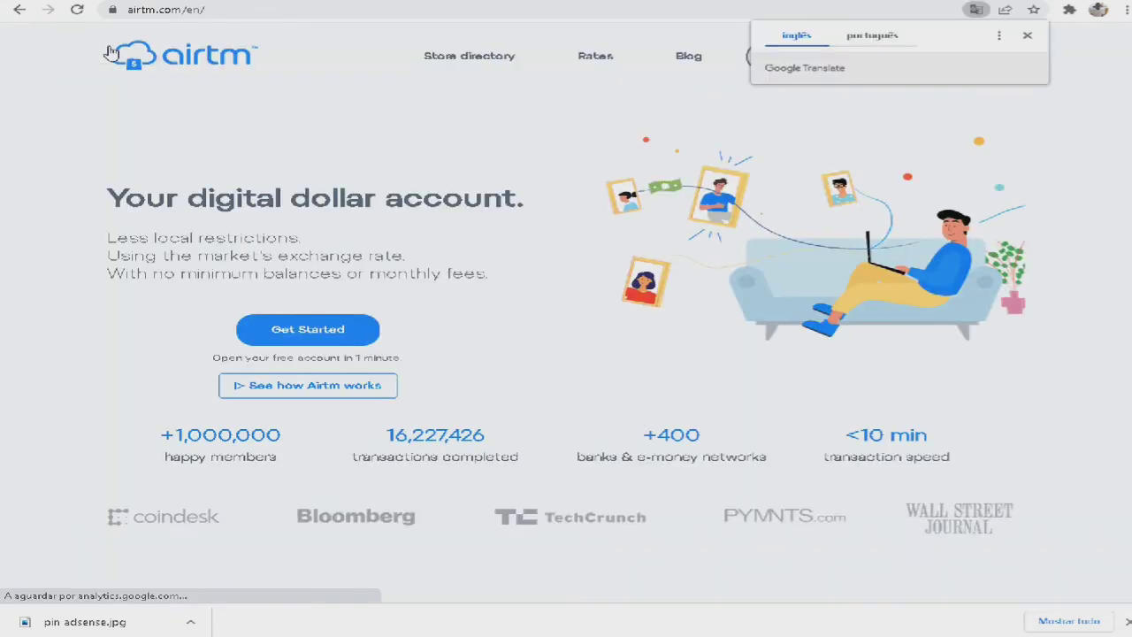
click(1026, 34)
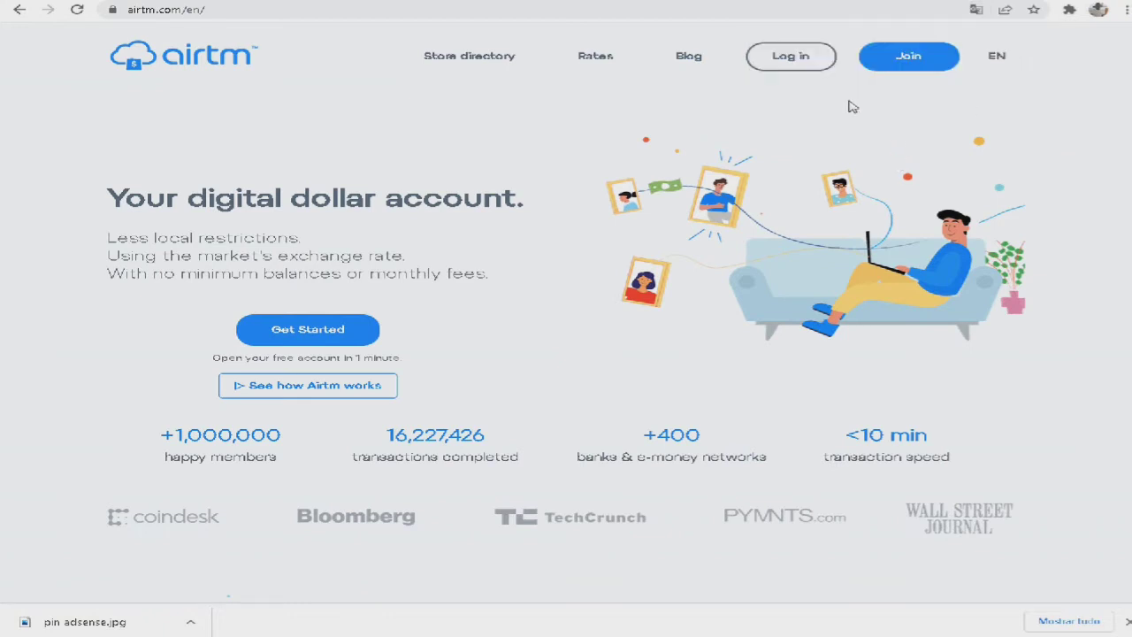
click(791, 66)
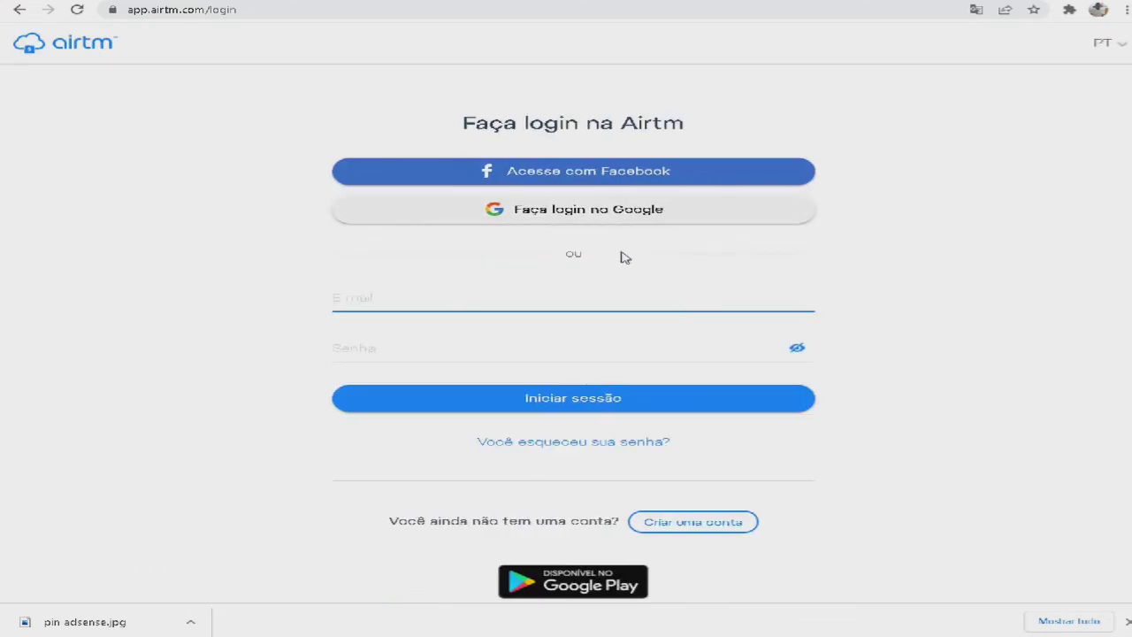
Step: Log in with the saved e-mail, correcting its domain, and the account password
text(milt)
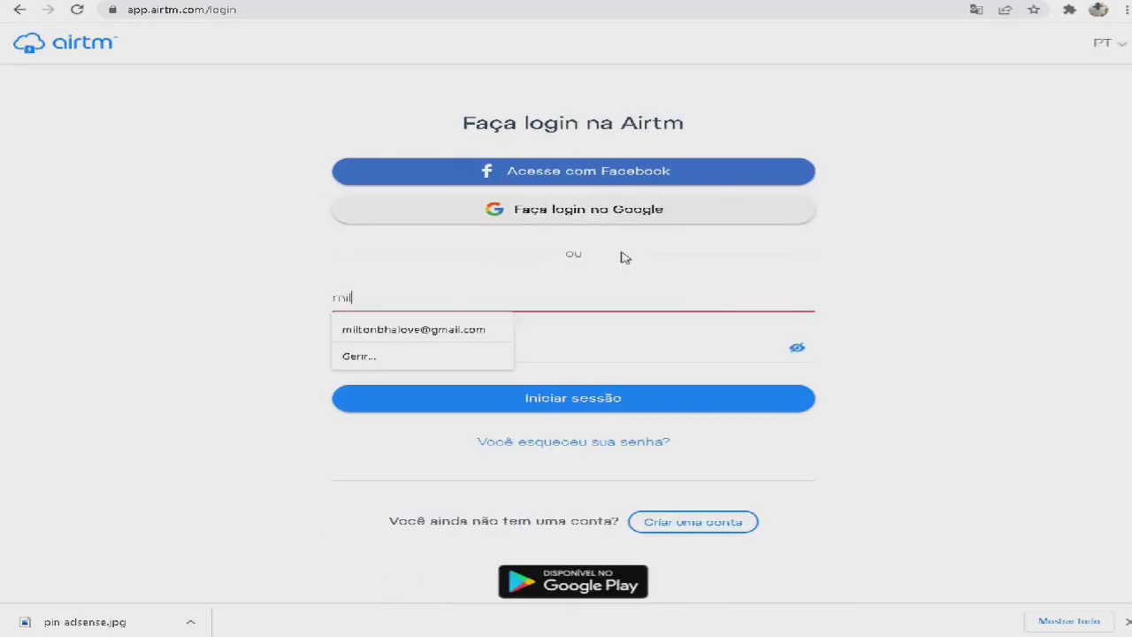
click(413, 329)
click(553, 301)
drag(550, 301, 445, 299)
text(ho)
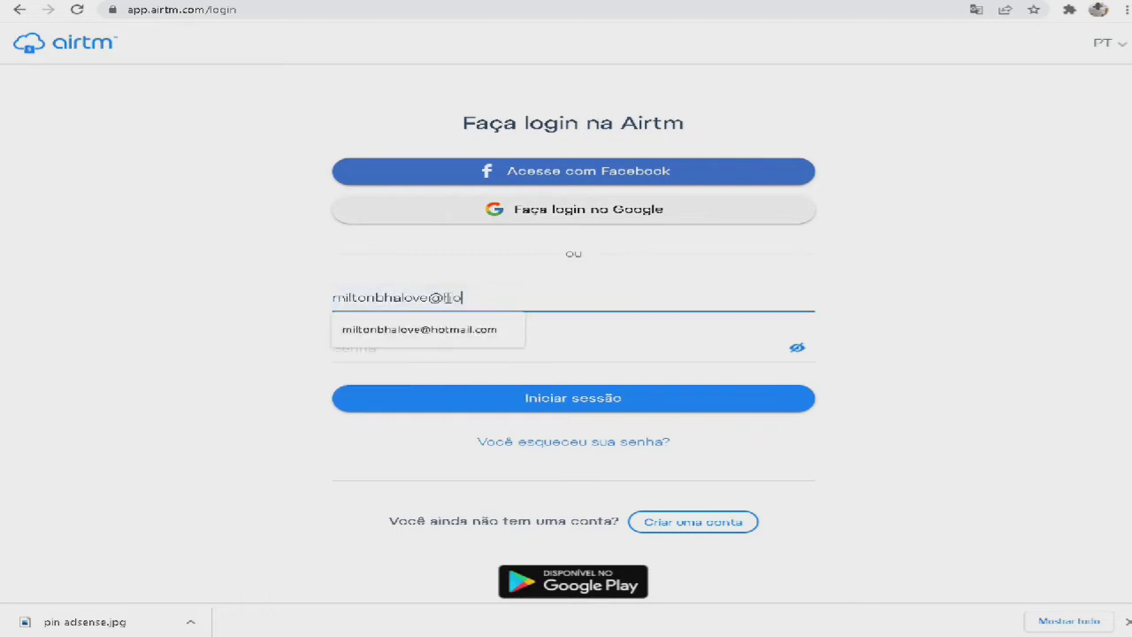
click(423, 329)
click(419, 347)
text(m•••••••)
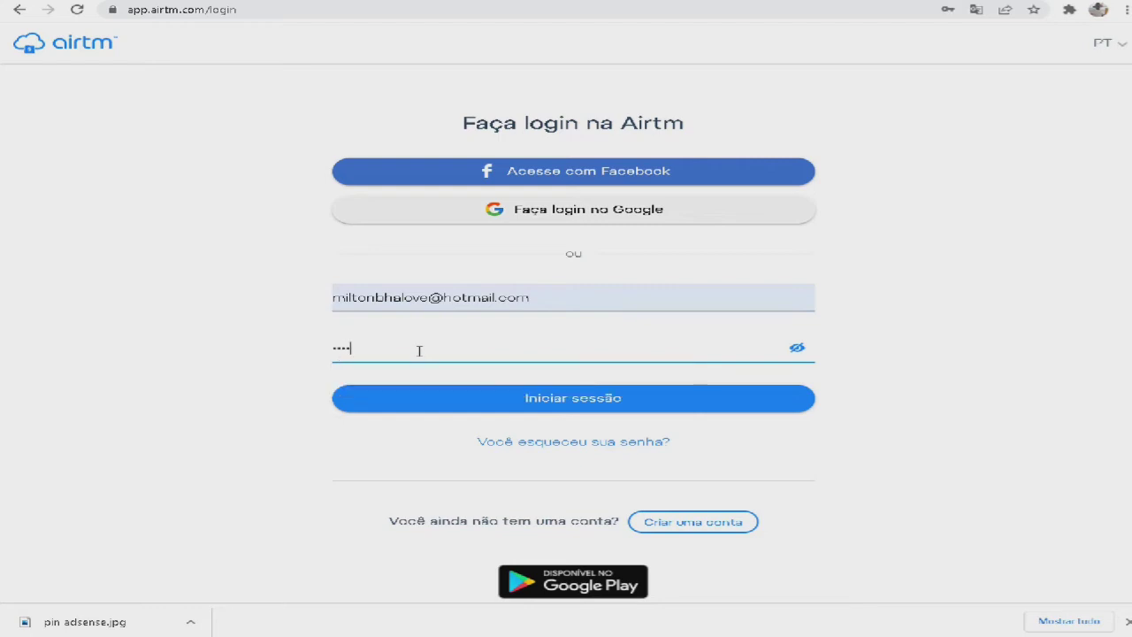
key(Return)
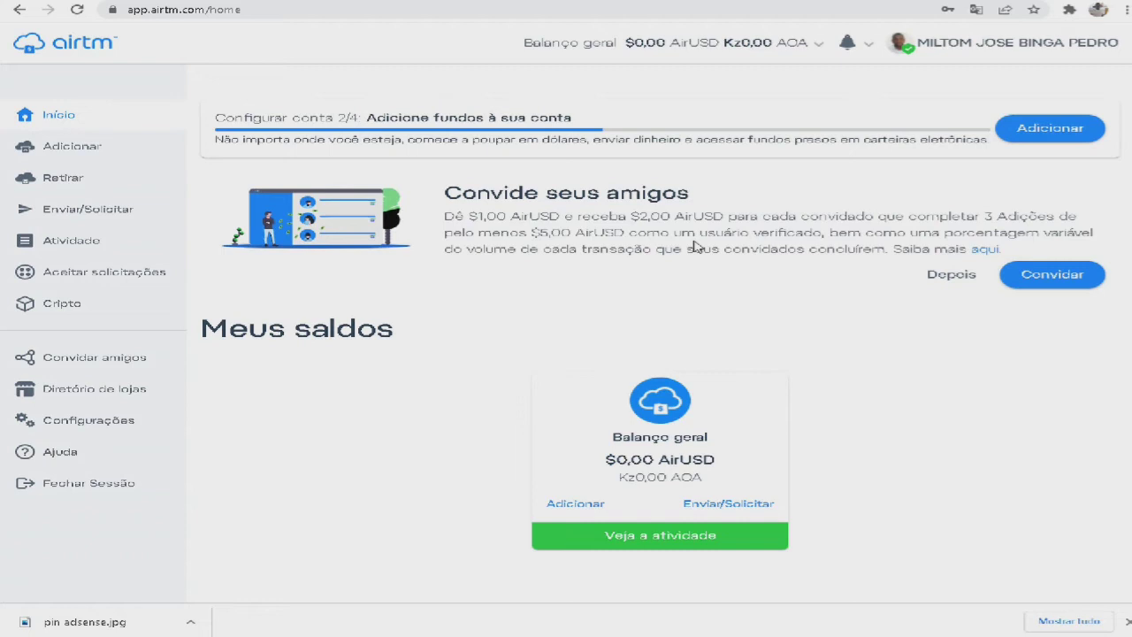
Step: Reload the account home, skip the onboarding tour, and open the Adicionar funds page
click(80, 54)
scroll(576, 293, down, 1)
scroll(577, 292, up, 1)
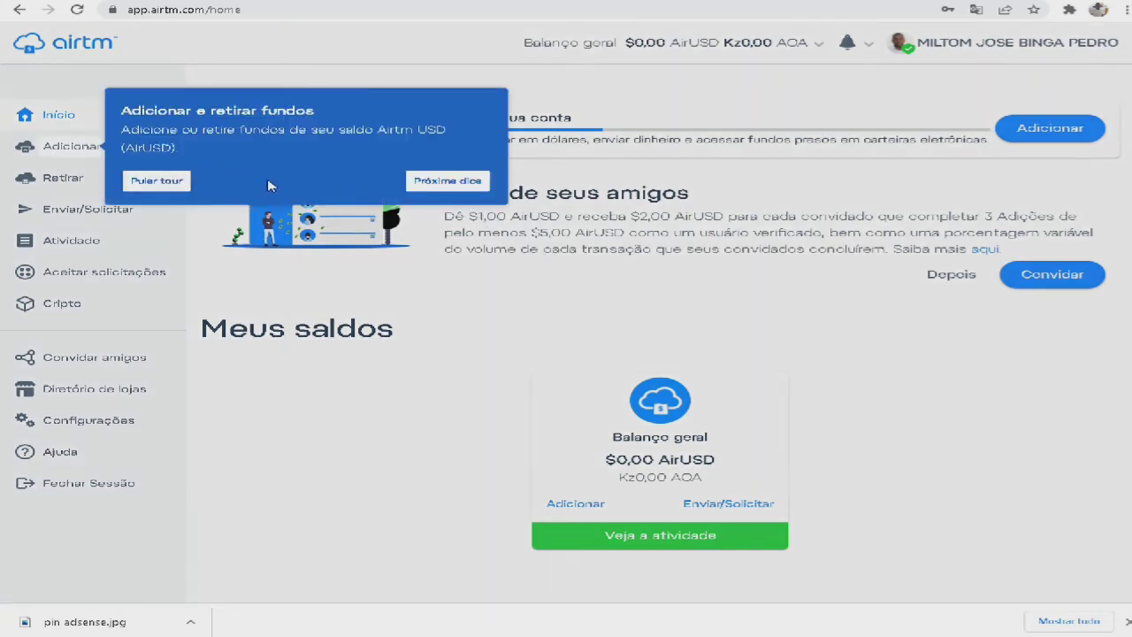
click(157, 180)
click(100, 151)
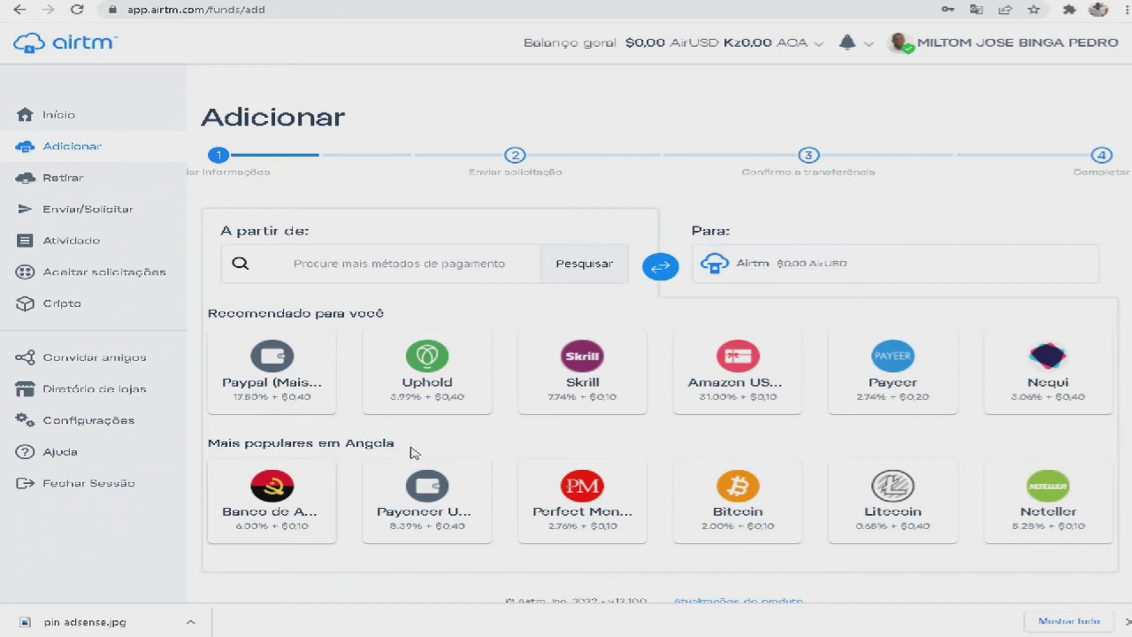
Step: View the Banco de Angola deposit quote, then open the Retirar withdrawal page
click(270, 502)
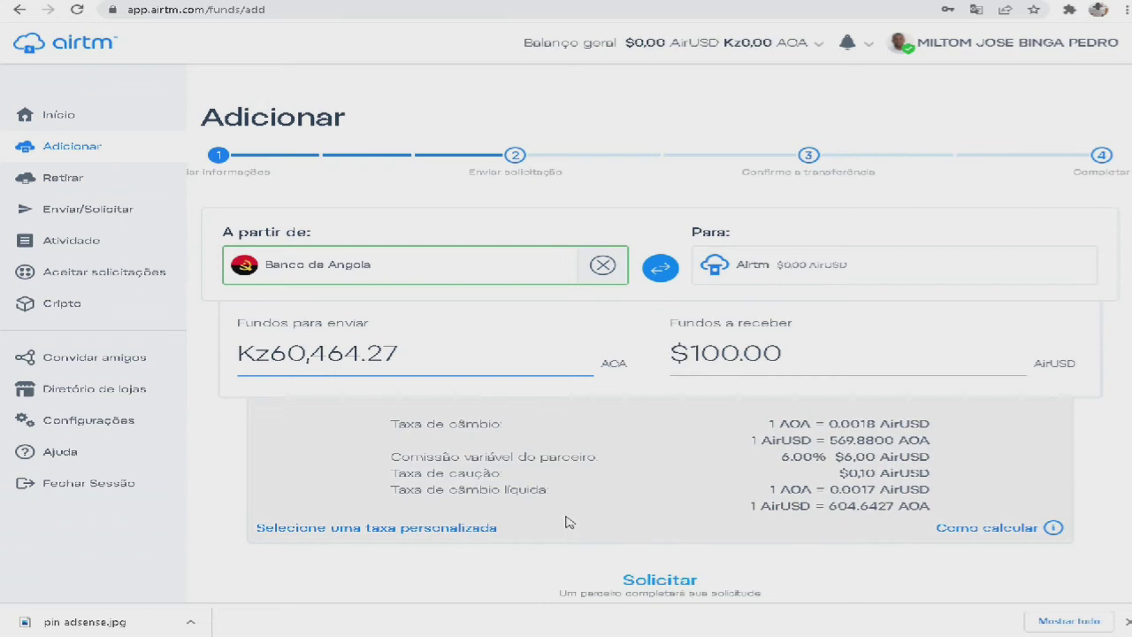
click(51, 177)
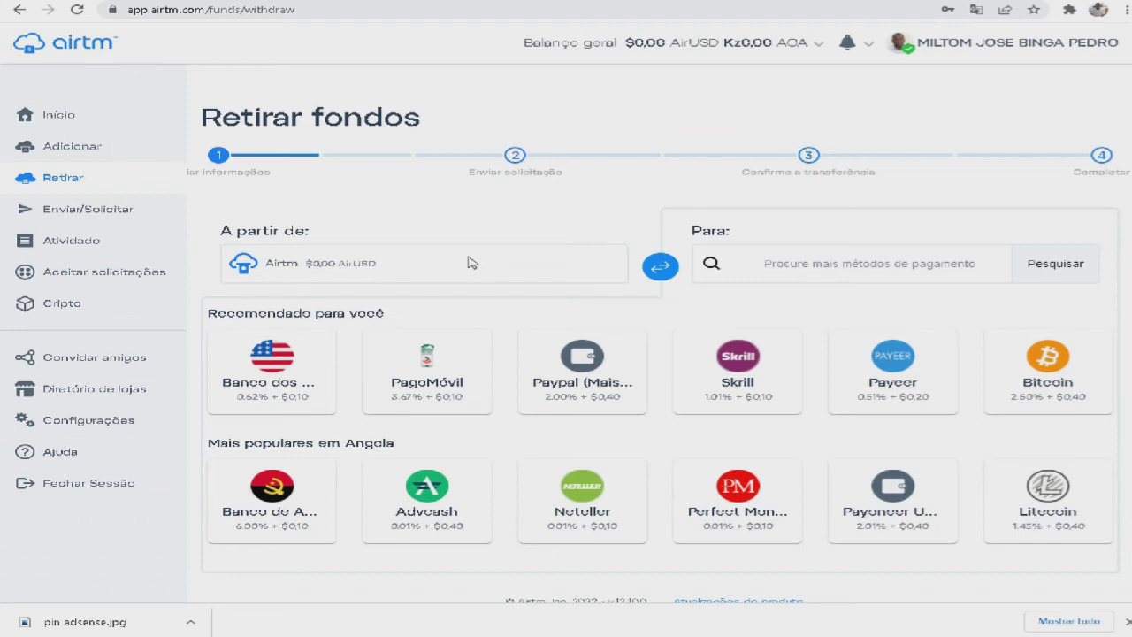
Step: Open the Cripto page, scroll through the coin balances, and open the Bitcoin buy form
click(95, 303)
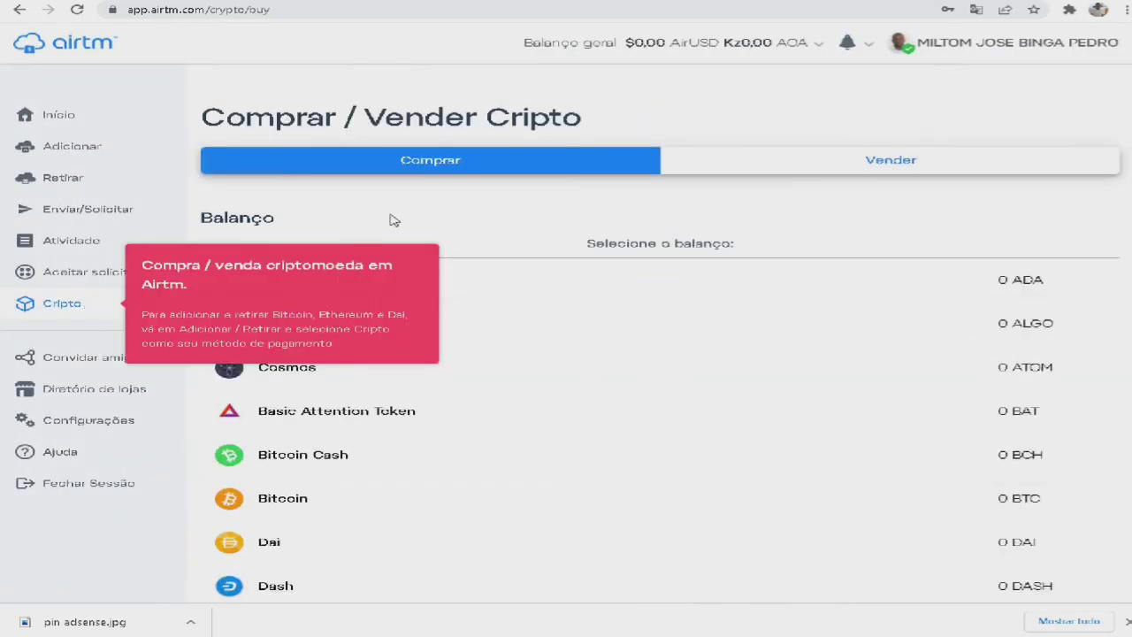
scroll(591, 354, down, 2)
scroll(592, 354, down, 9)
scroll(592, 354, up, 9)
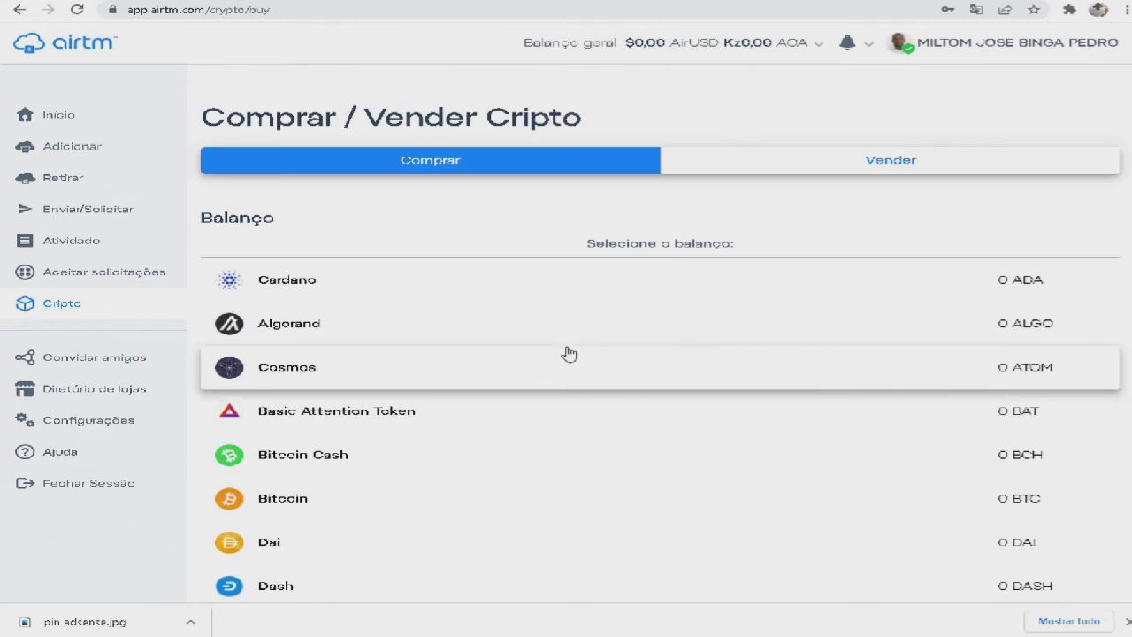
scroll(374, 511, down, 1)
scroll(327, 535, down, 3)
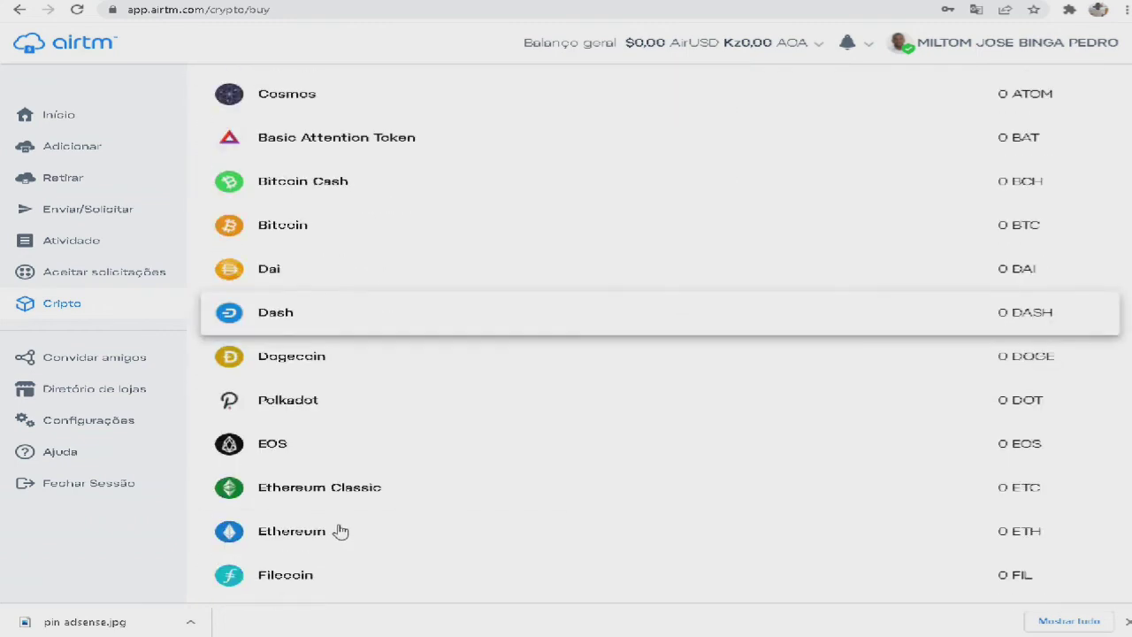
scroll(411, 484, down, 3)
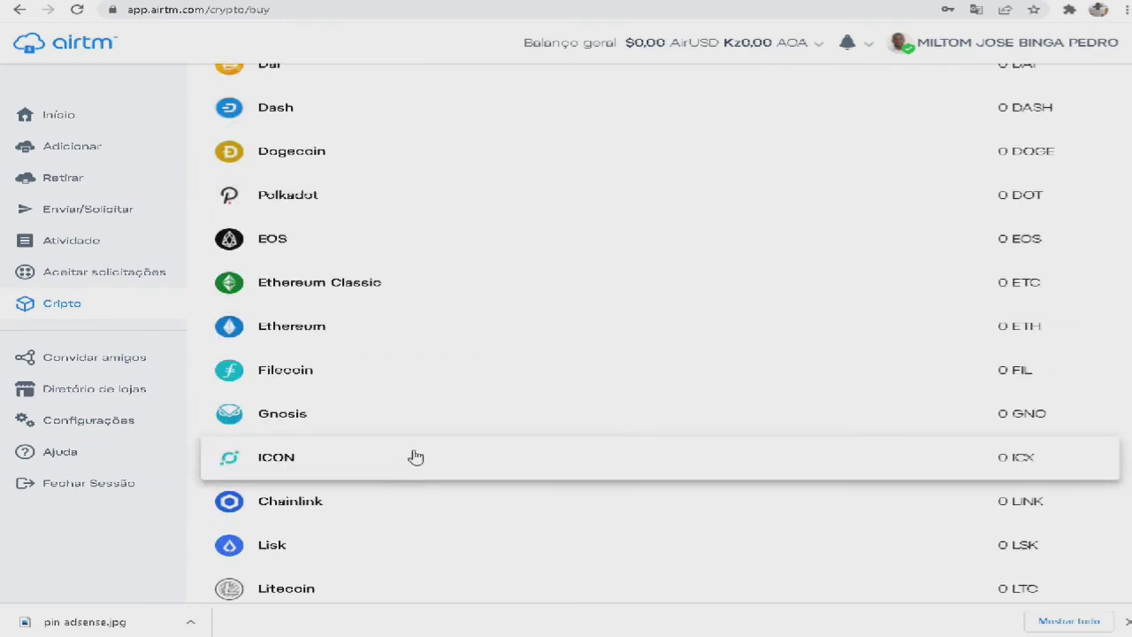
scroll(413, 458, up, 7)
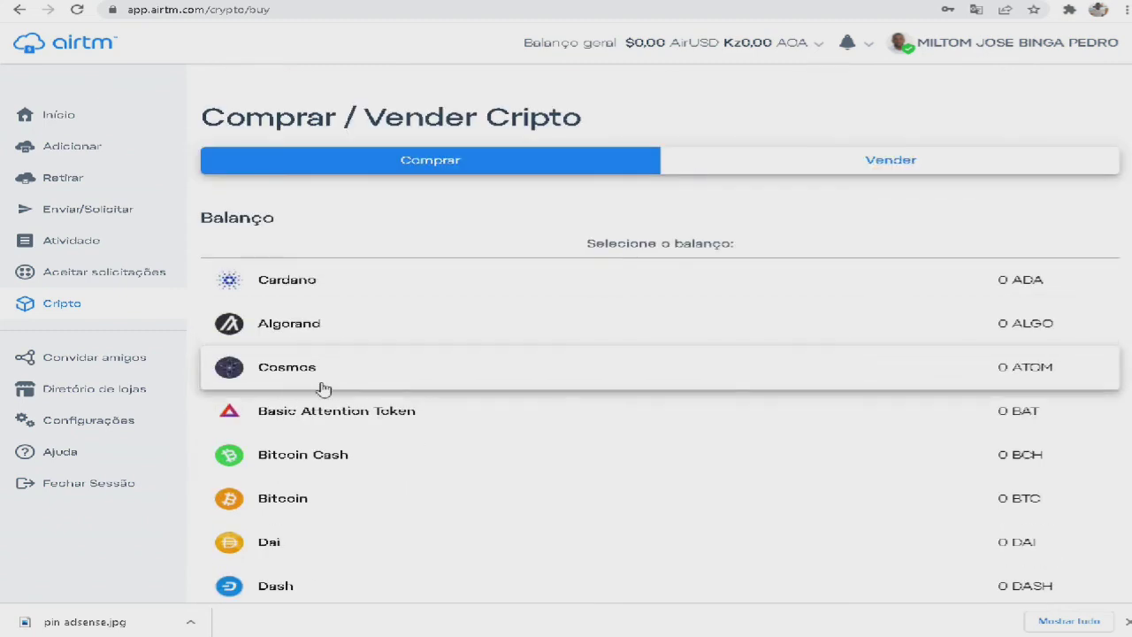
click(322, 500)
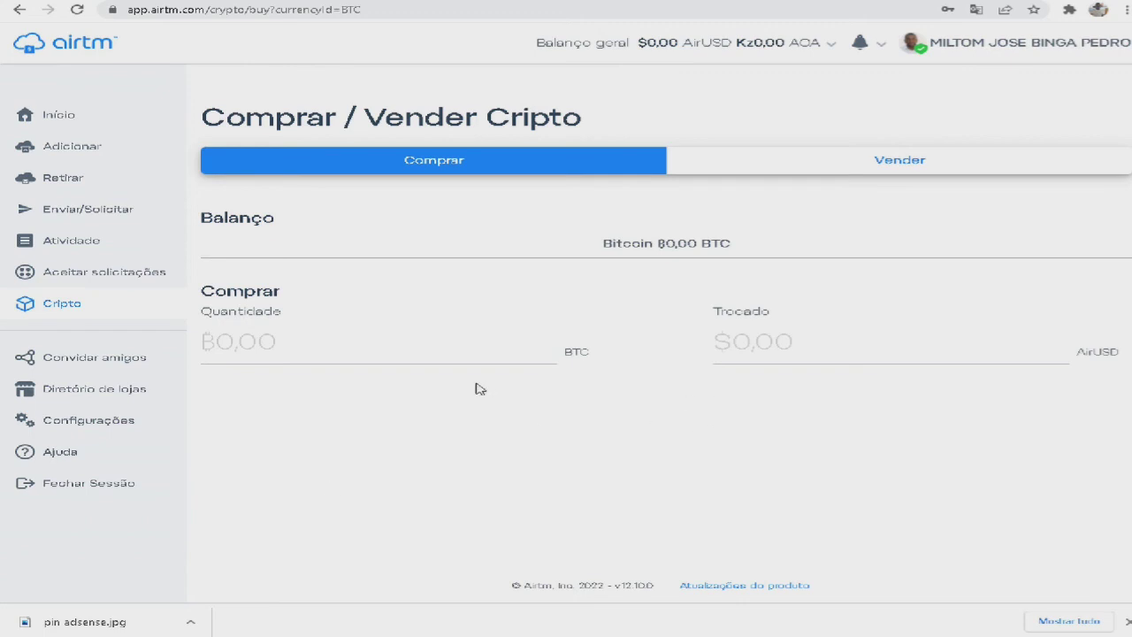
Step: Enter 30 AirUSD in the Bitcoin buy form and select the quoted 0.00078886 BTC amount
click(771, 349)
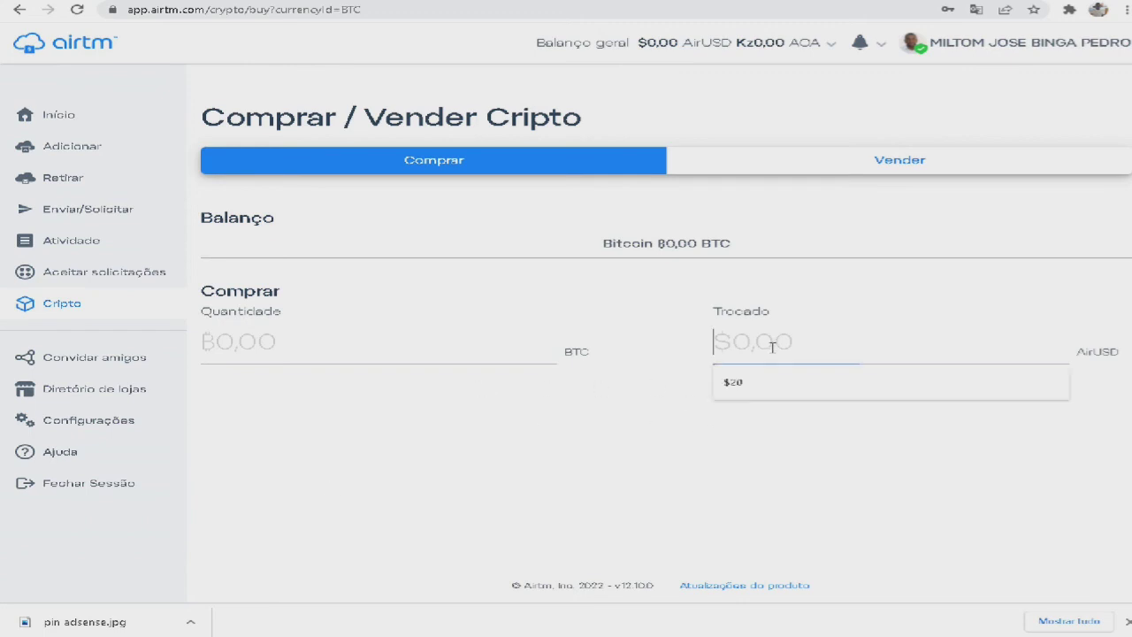
text(30)
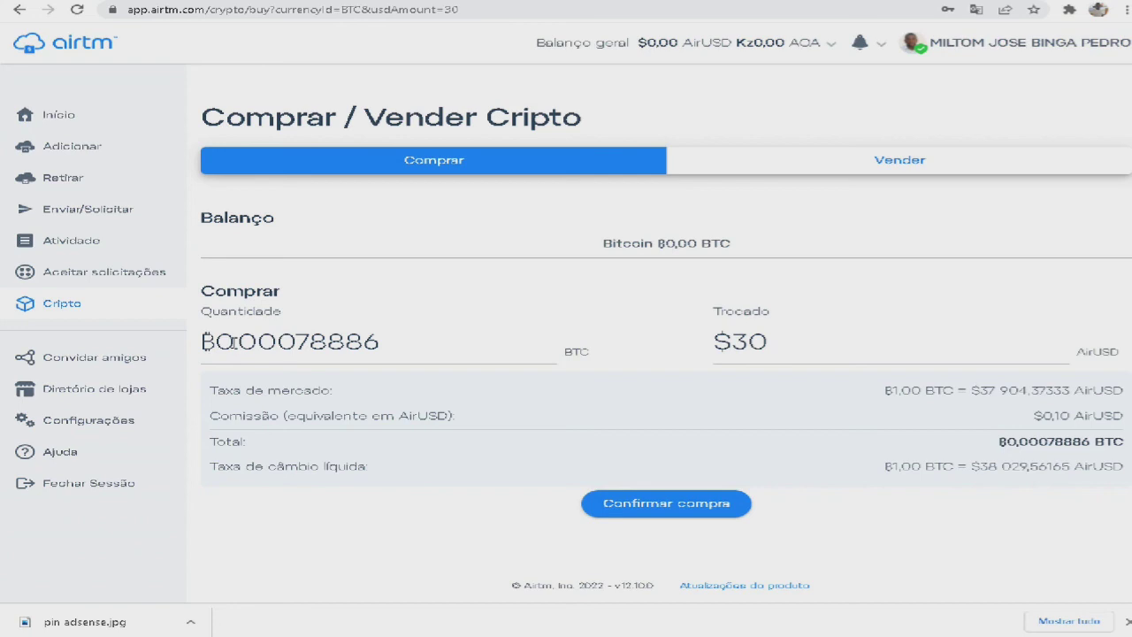
drag(233, 341, 394, 348)
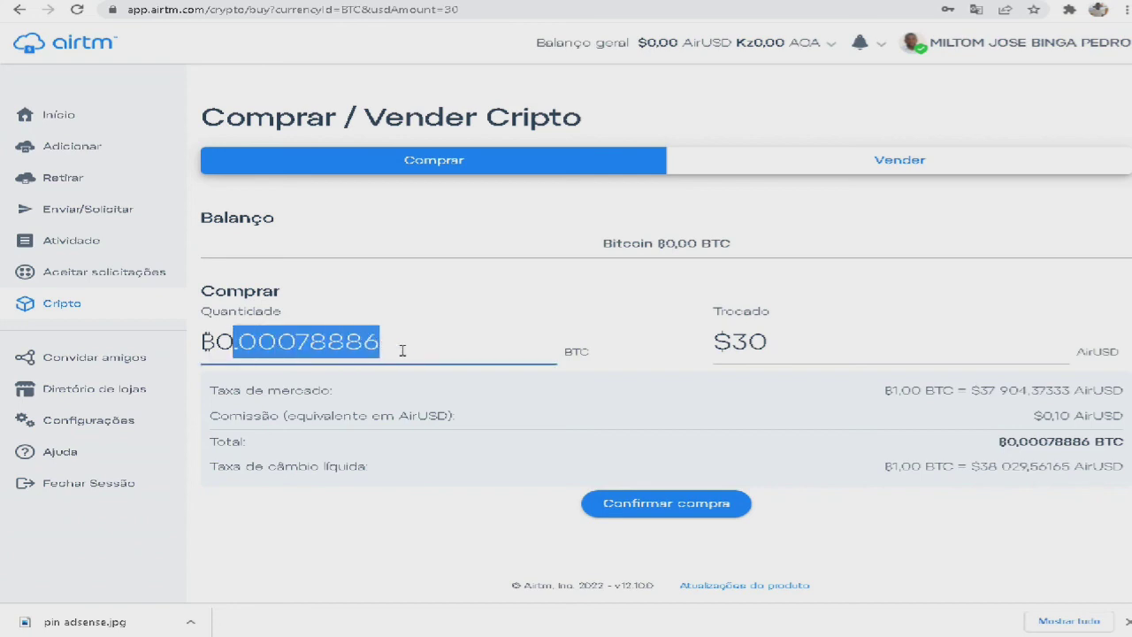